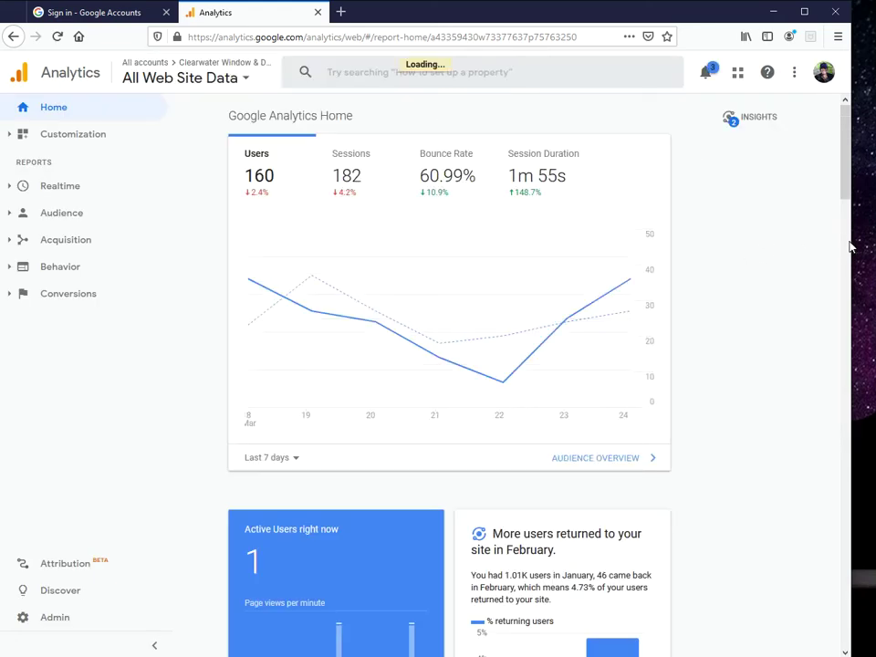
# Widen the browser window slightly and open the Audience Overview report.
pyautogui.moveTo(849, 247); pyautogui.dragTo(868, 251)
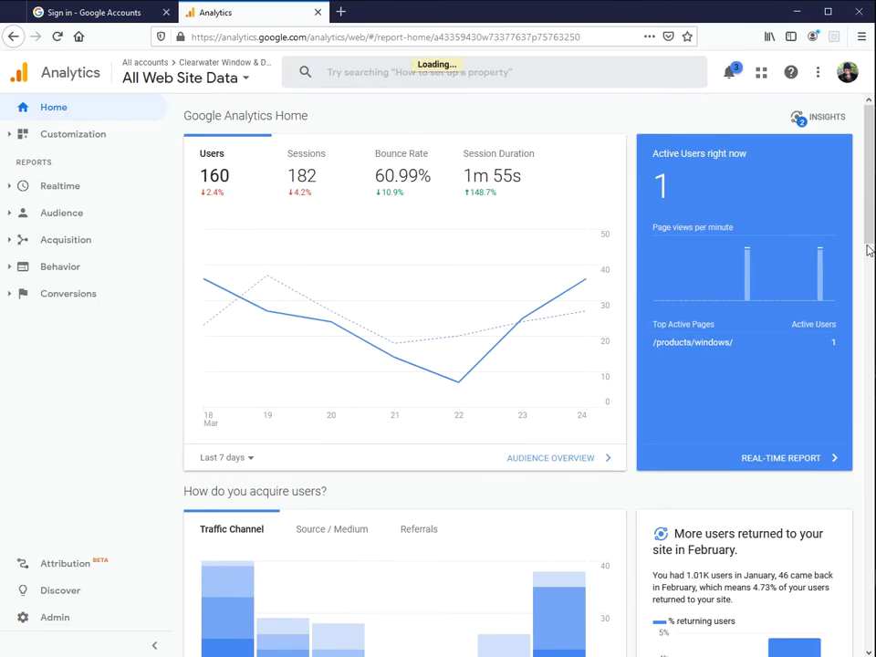
pyautogui.click(36, 218)
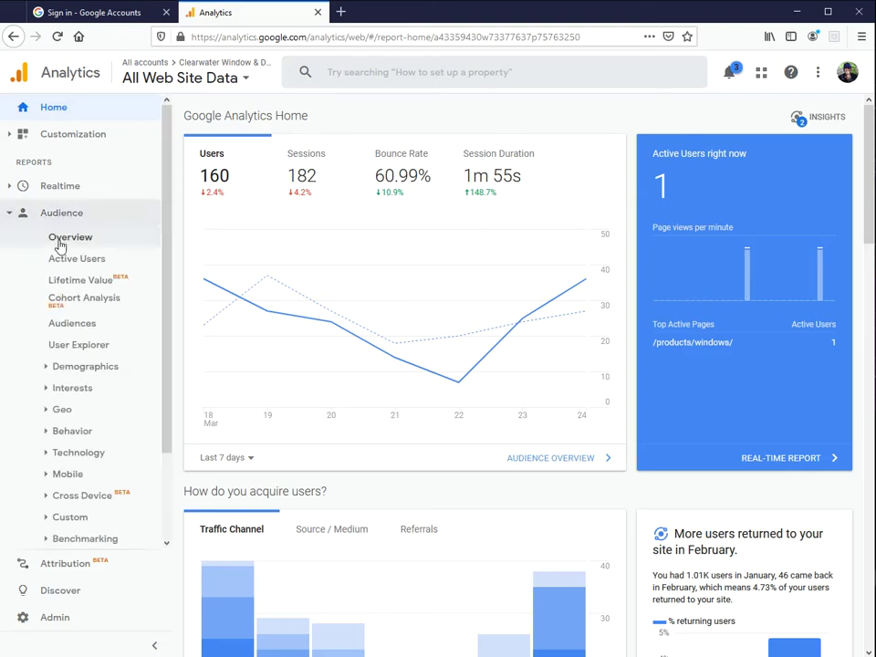
pyautogui.click(60, 245)
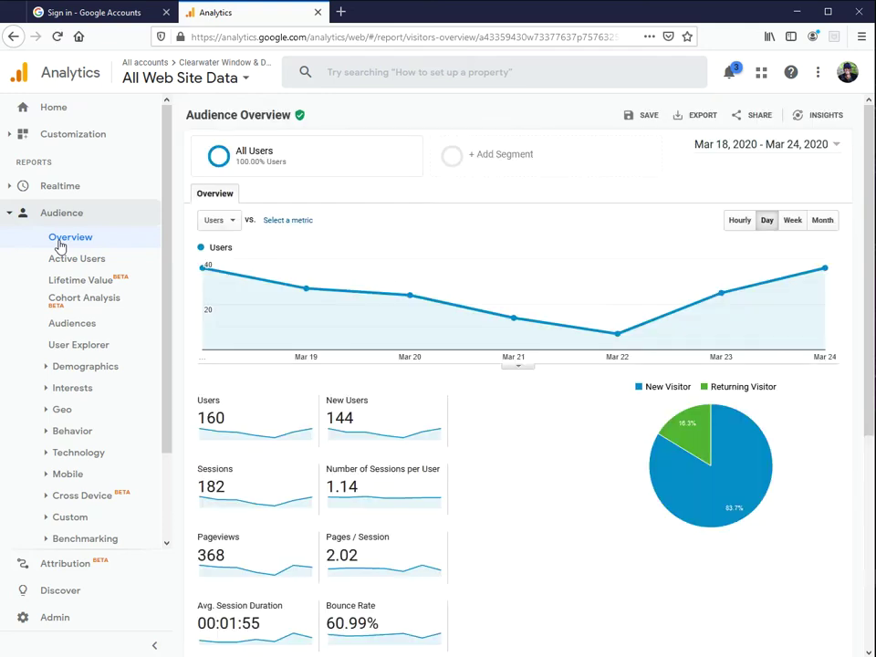
# Set the Audience Overview report's date range to Last 30 days and apply it.
pyautogui.click(751, 147)
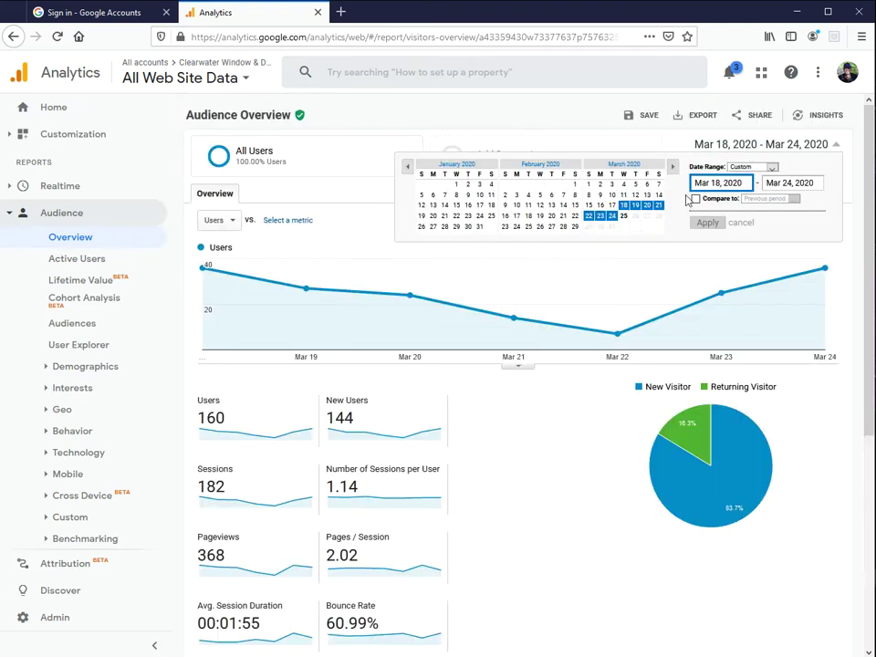
pyautogui.click(755, 170)
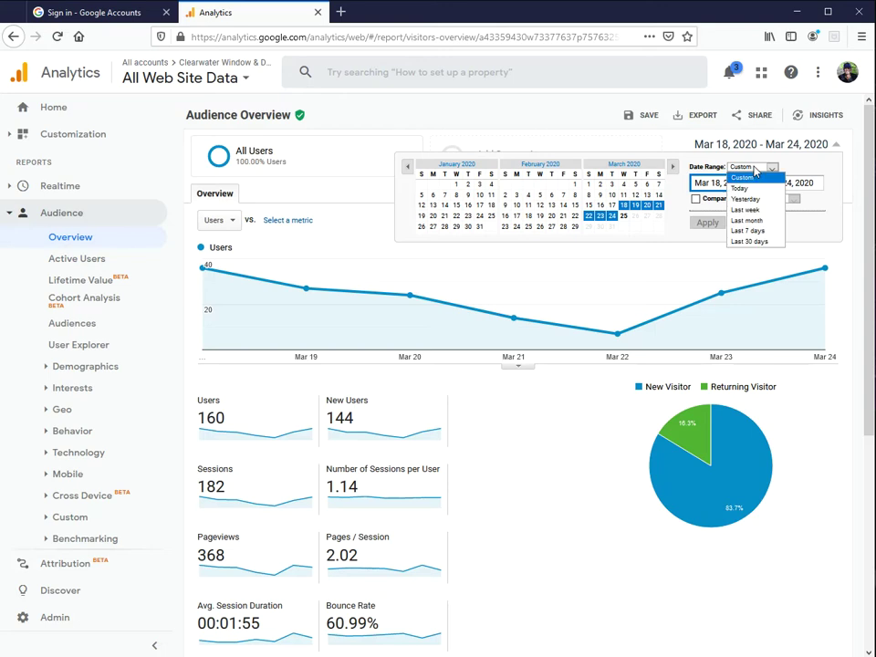
pyautogui.click(766, 242)
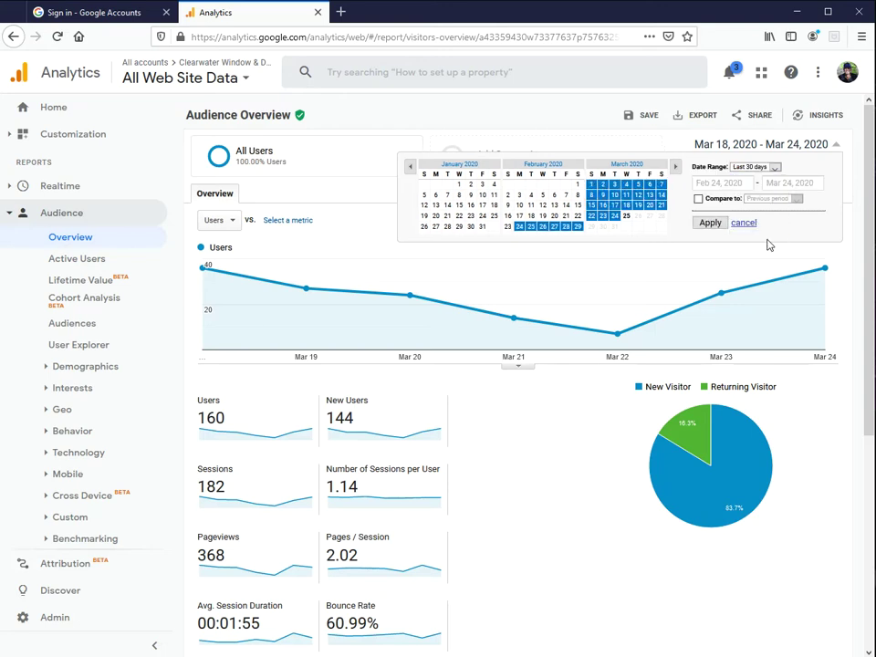
pyautogui.click(709, 223)
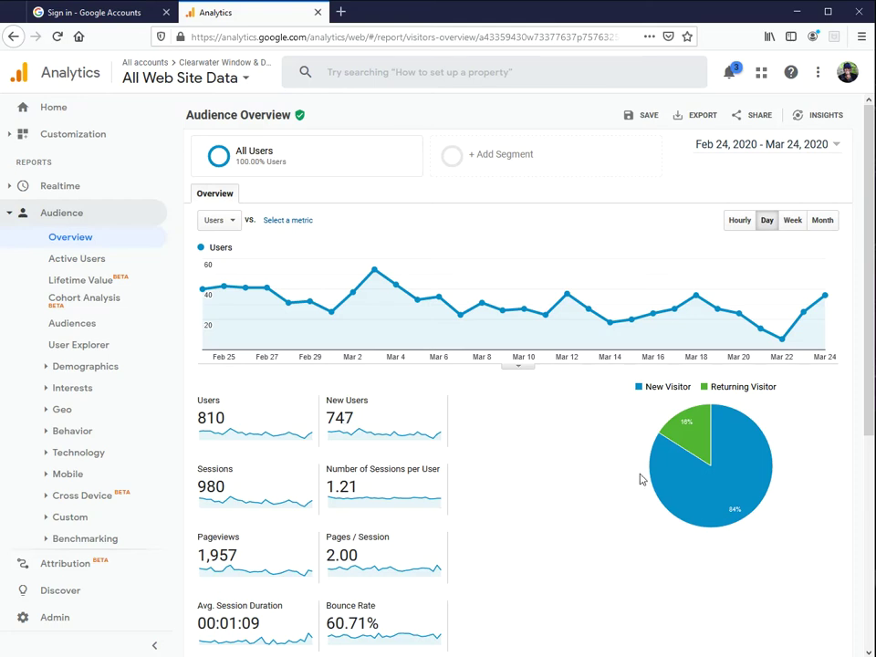
# Examine the audience summary metrics, highlighting the Pages / Session value.
pyautogui.scroll(-1, 371, 482)
pyautogui.scroll(-1, 371, 482)
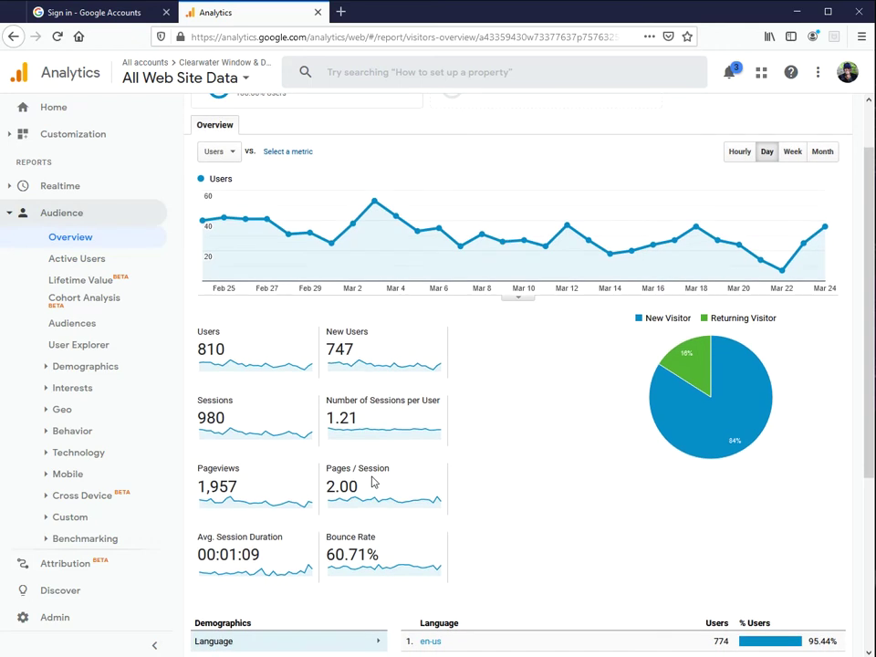
pyautogui.moveTo(346, 486); pyautogui.dragTo(329, 485)
pyautogui.doubleClick(341, 486)
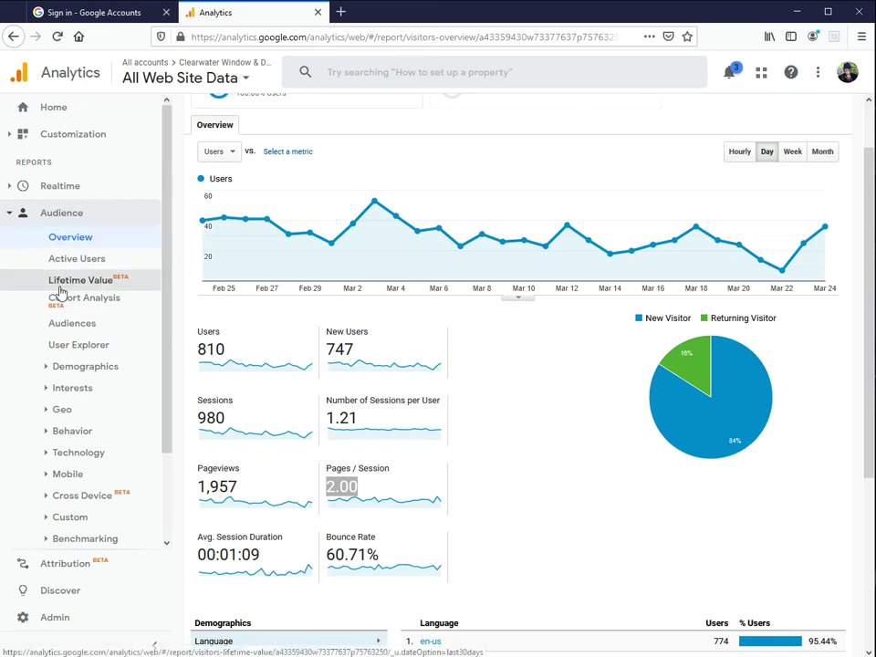
# Open the Channels report for all acquisition traffic and dismiss the filter tip.
pyautogui.click(8, 217)
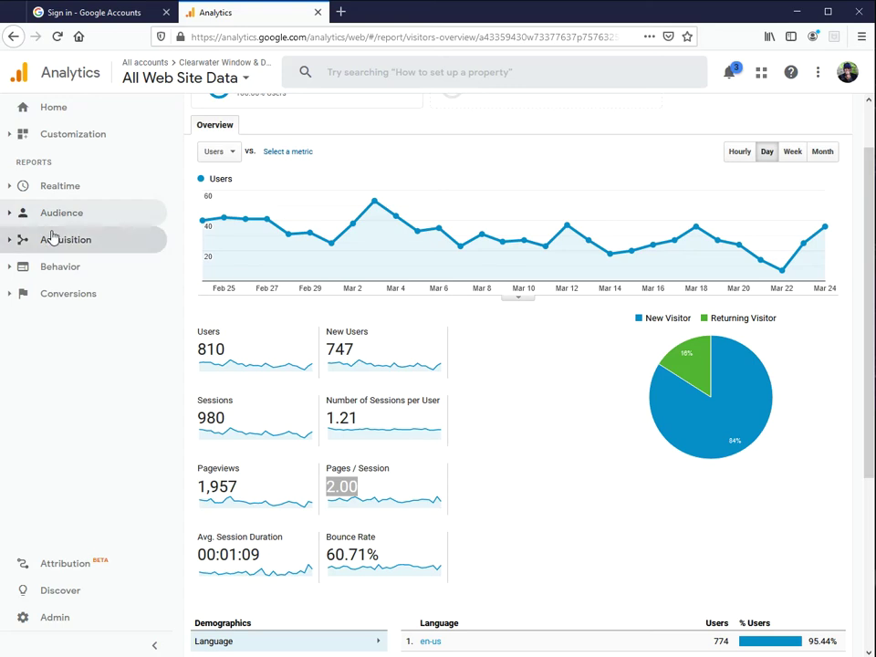
pyautogui.click(48, 239)
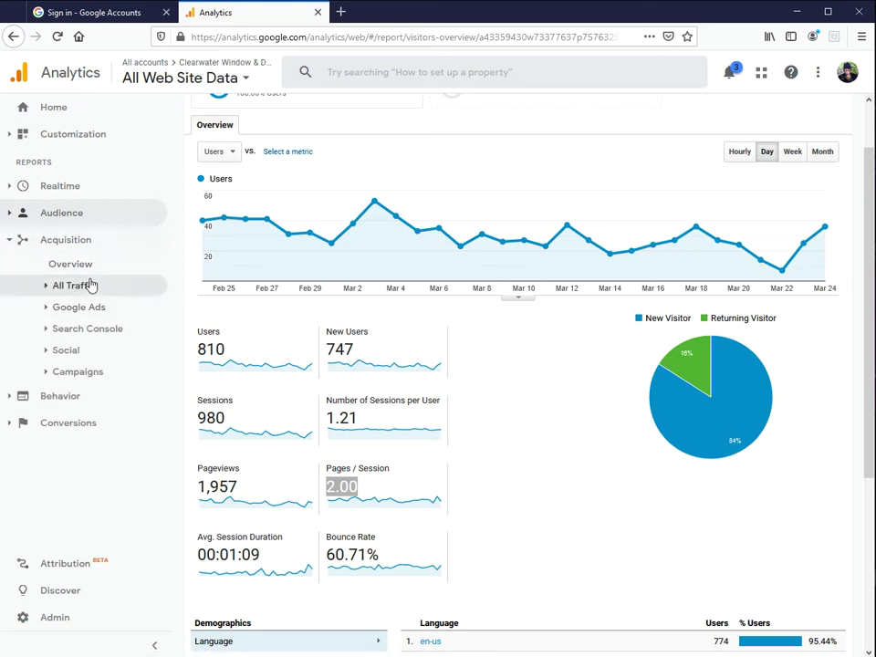
pyautogui.click(89, 286)
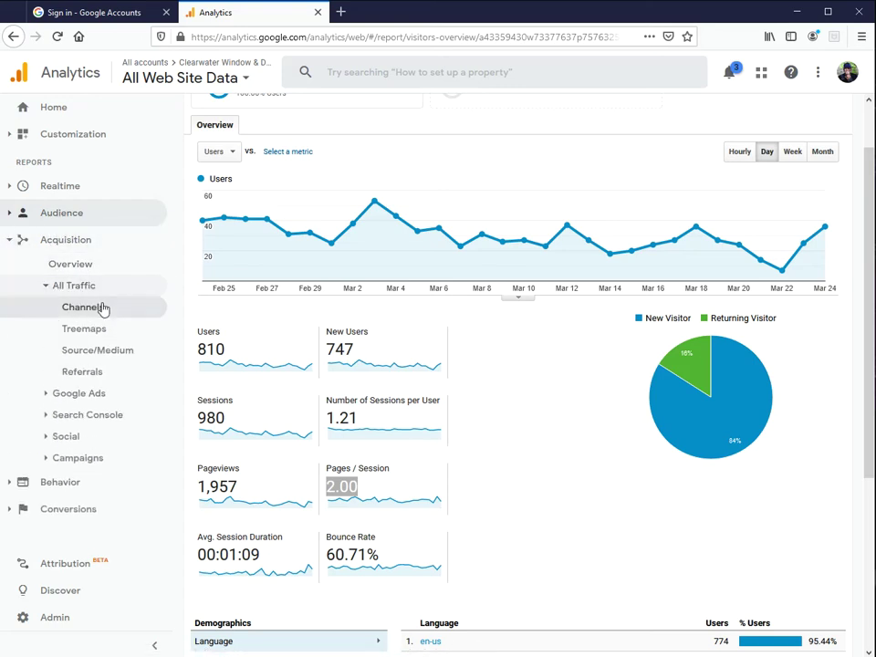
pyautogui.click(103, 307)
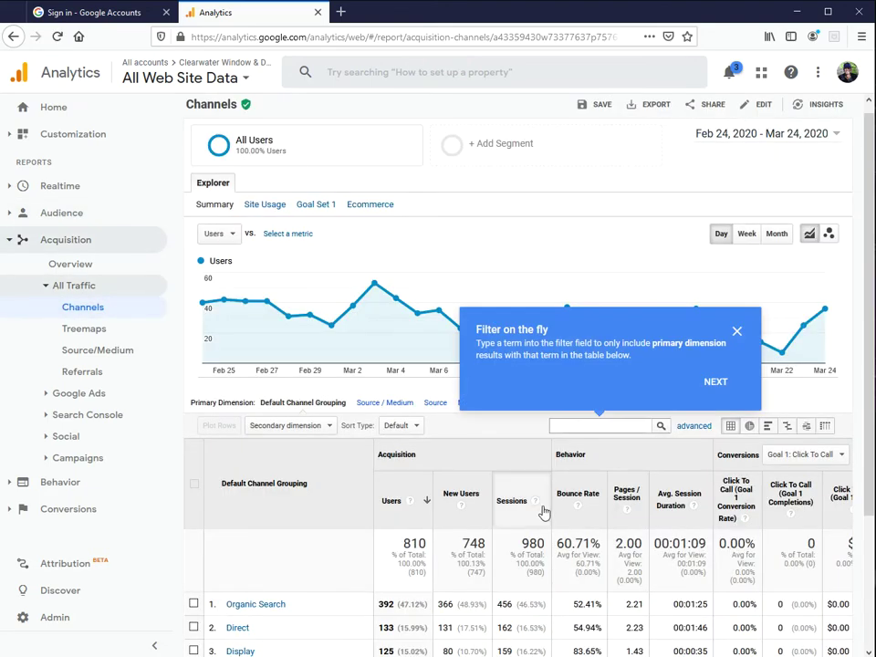
pyautogui.click(738, 331)
# Examine the user shares by traffic channel, highlighting the figures for Organic Search, Direct and Paid Search.
pyautogui.scroll(-1, 630, 502)
pyautogui.scroll(-2, 630, 502)
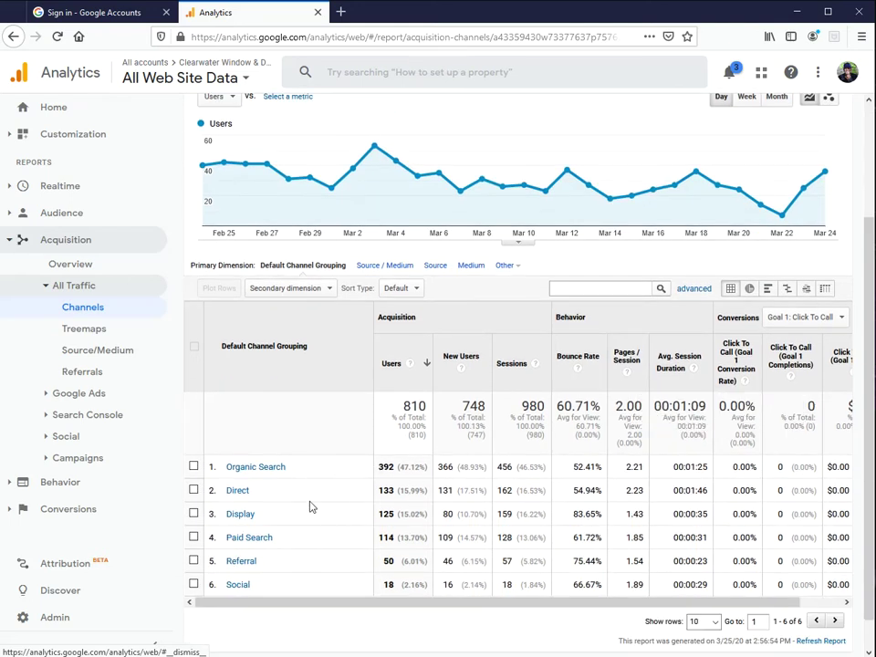
pyautogui.moveTo(399, 467); pyautogui.dragTo(425, 472)
pyautogui.click(419, 468)
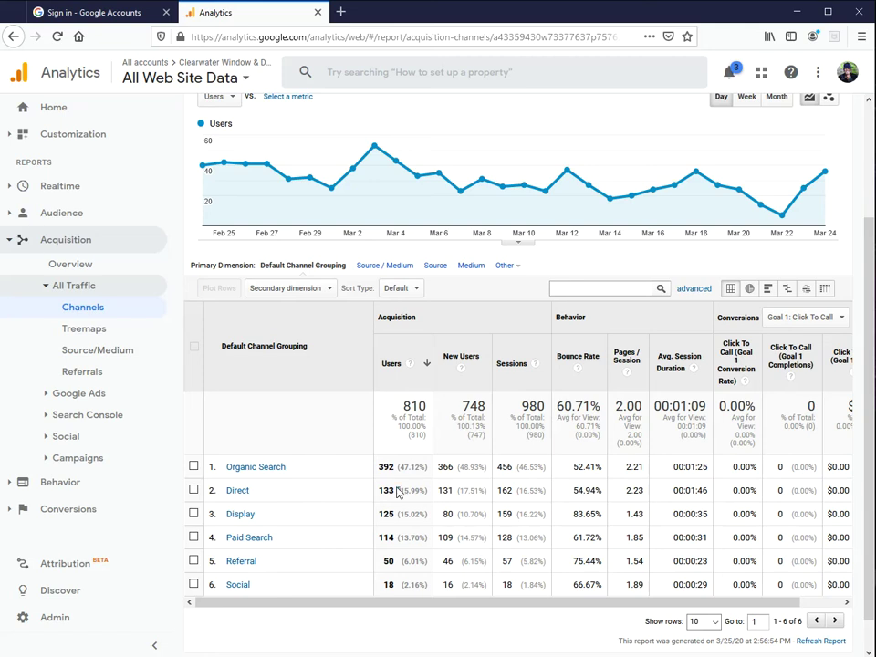
pyautogui.scroll(2, 397, 493)
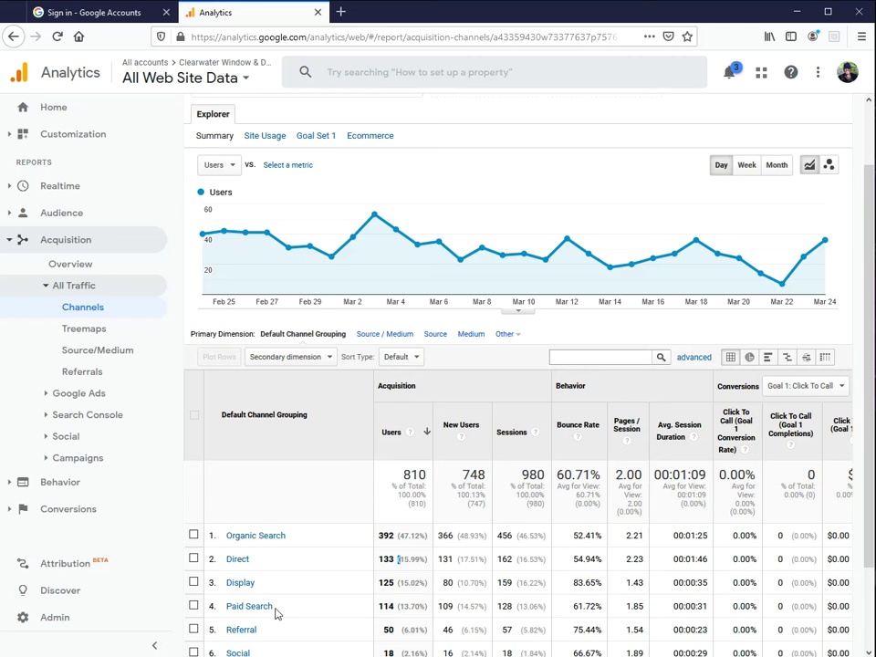
pyautogui.tripleClick(392, 602)
pyautogui.scroll(-2, 391, 601)
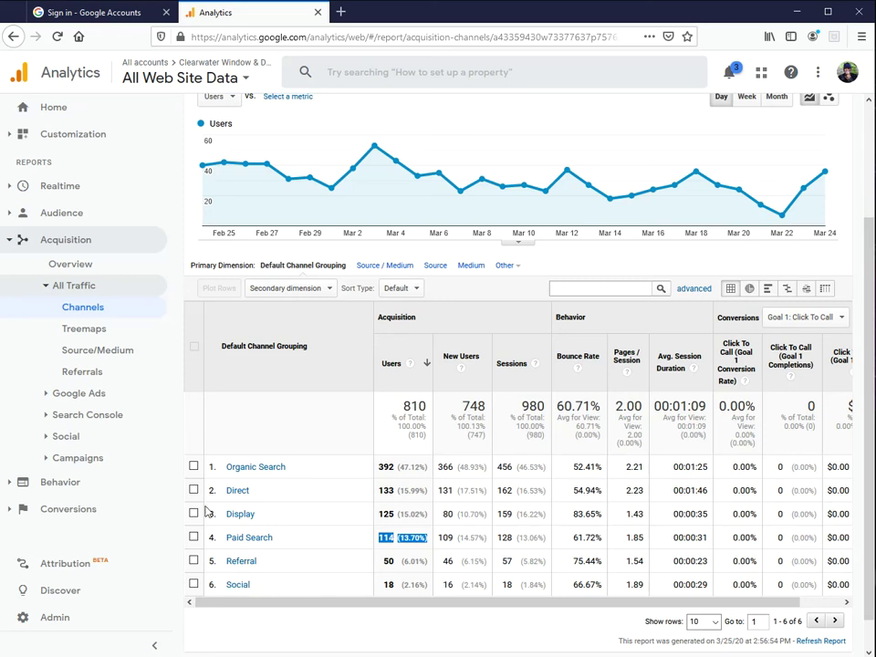
# Open the All Pages report in the Behavior site content reports.
pyautogui.click(11, 245)
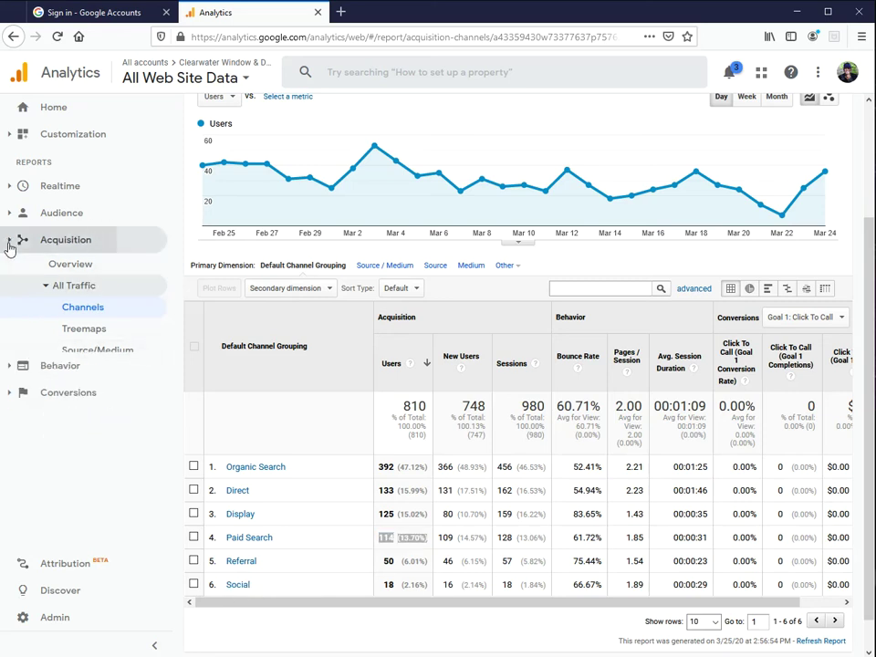
pyautogui.click(9, 272)
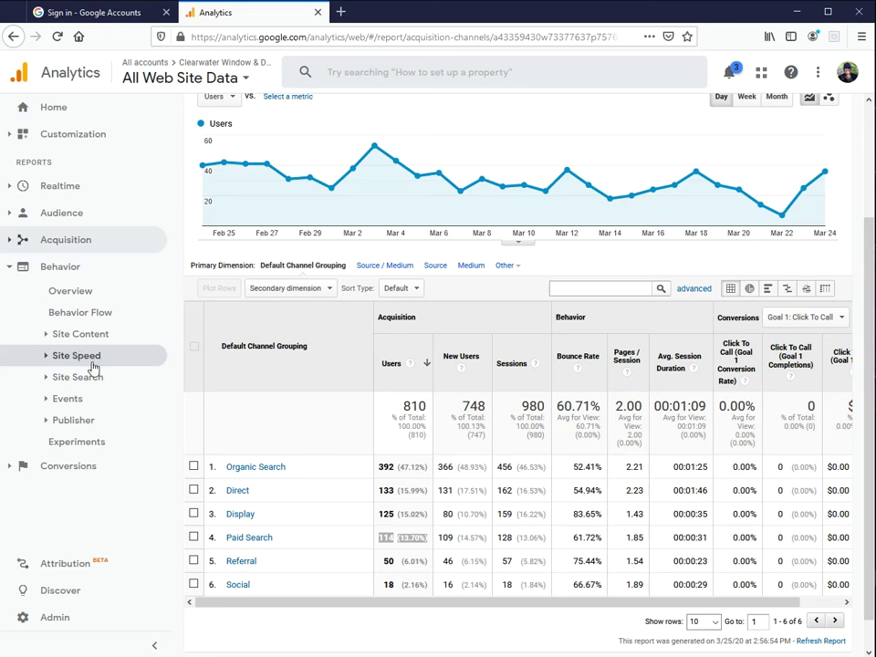
pyautogui.click(45, 336)
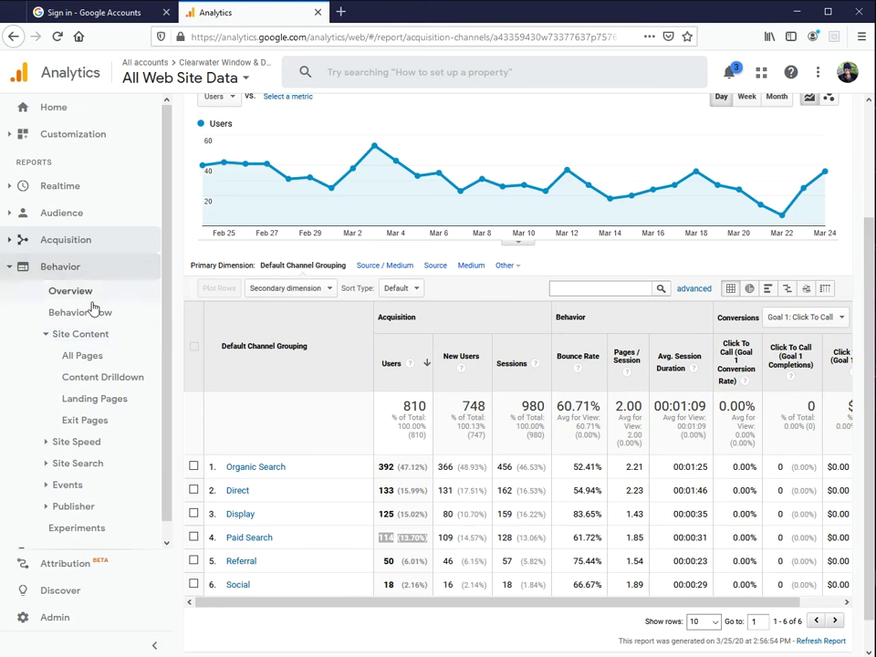
pyautogui.click(119, 359)
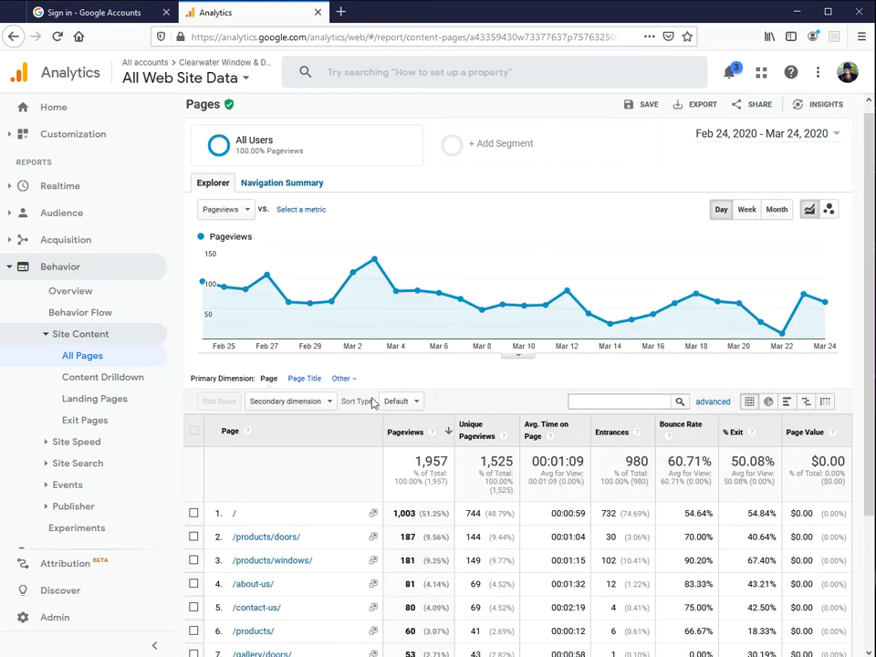
# Examine the exit rate and average time on page for /products/windows/.
pyautogui.scroll(-3, 375, 403)
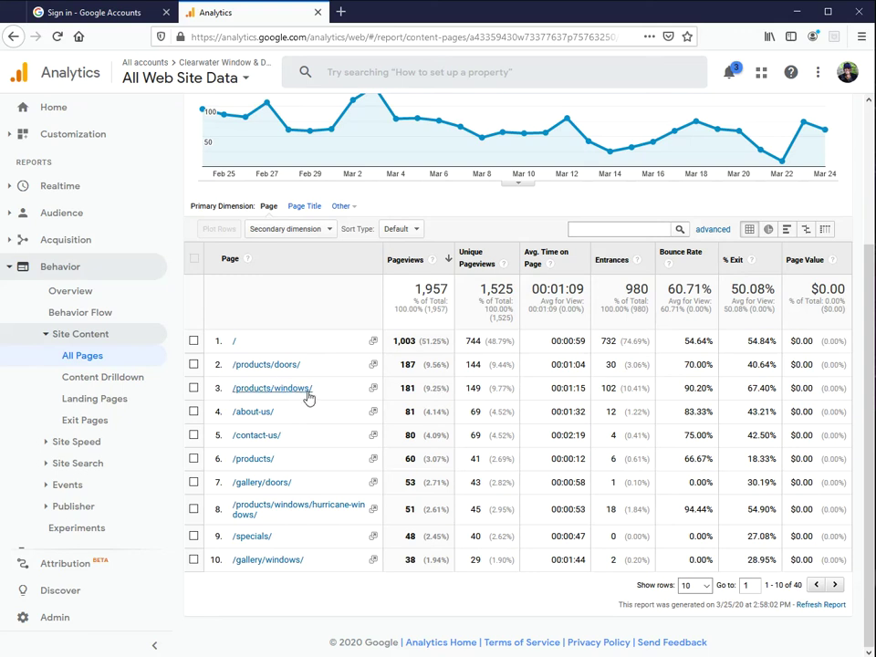
pyautogui.doubleClick(770, 386)
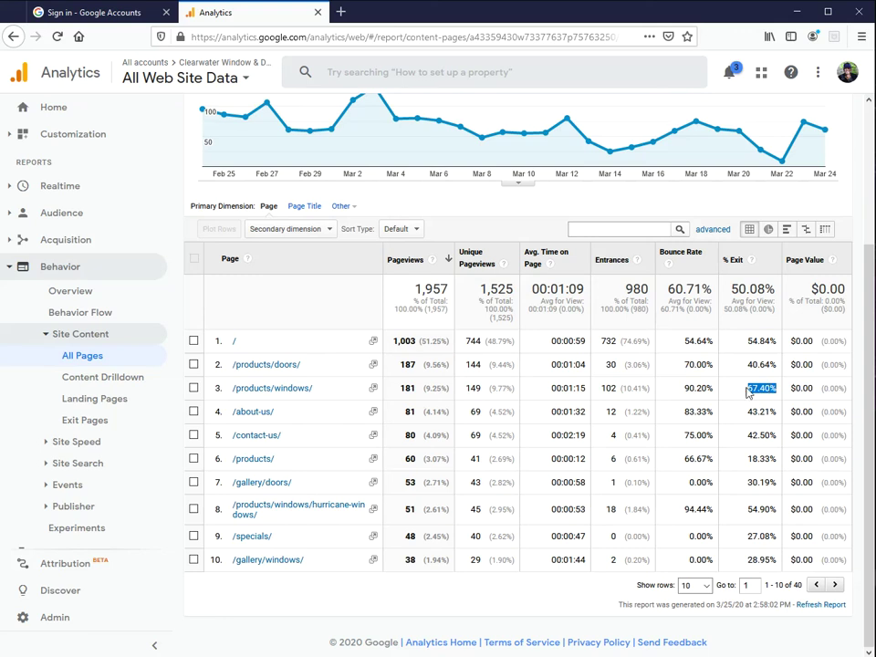
pyautogui.moveTo(555, 389); pyautogui.dragTo(587, 390)
pyautogui.click(582, 389)
pyautogui.tripleClick(582, 389)
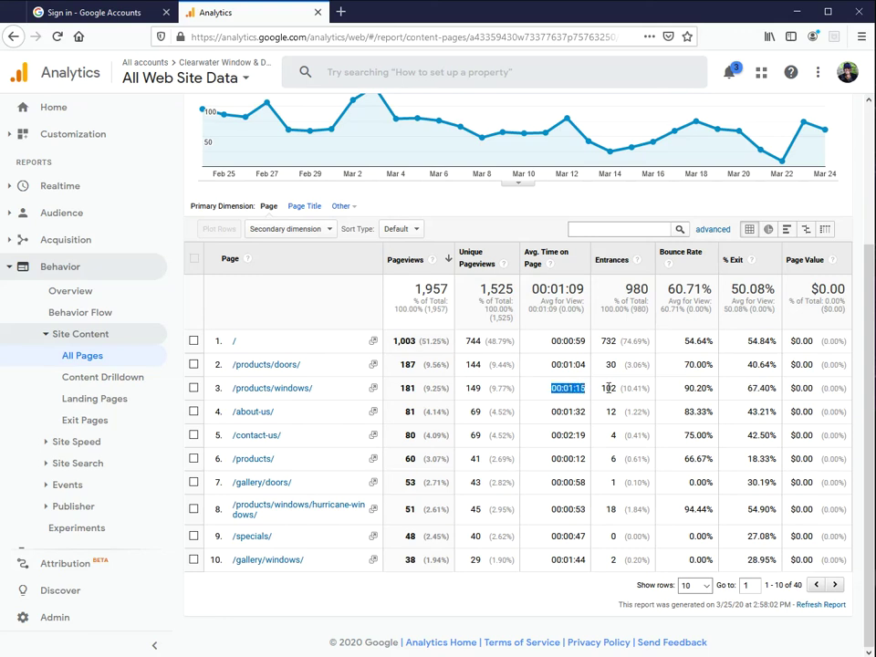
pyautogui.tripleClick(763, 388)
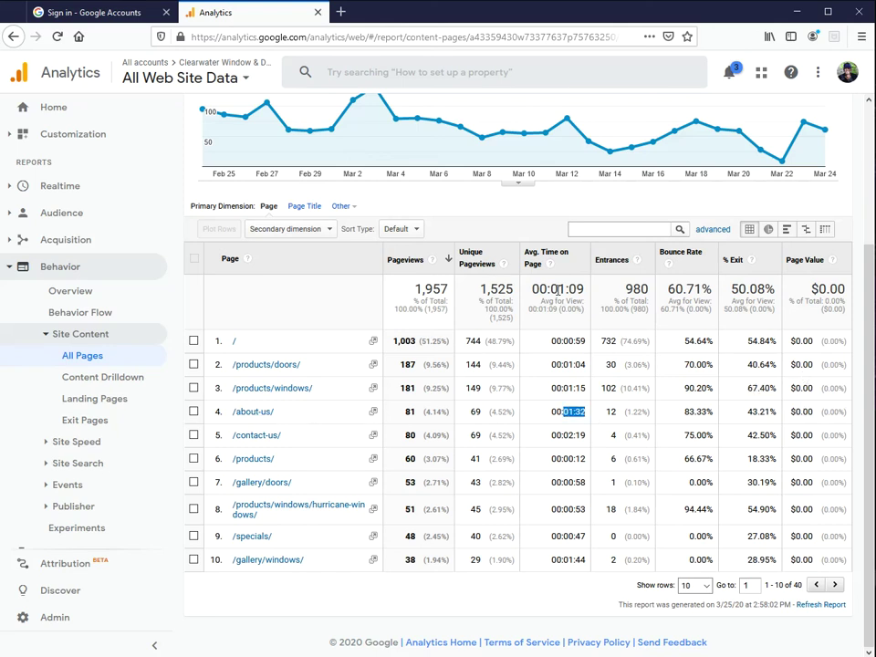
# Compare the site's average time on page with the exit rates and times of /about-us/, /gallery/doors/ and /gallery/windows/.
pyautogui.moveTo(559, 289); pyautogui.dragTo(584, 290)
pyautogui.moveTo(745, 411); pyautogui.dragTo(783, 415)
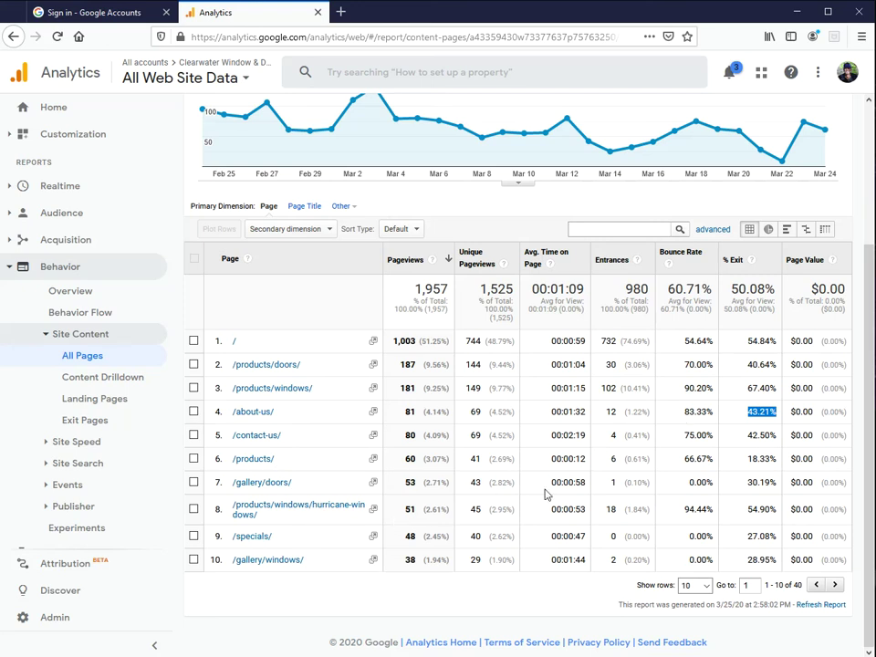
pyautogui.doubleClick(763, 487)
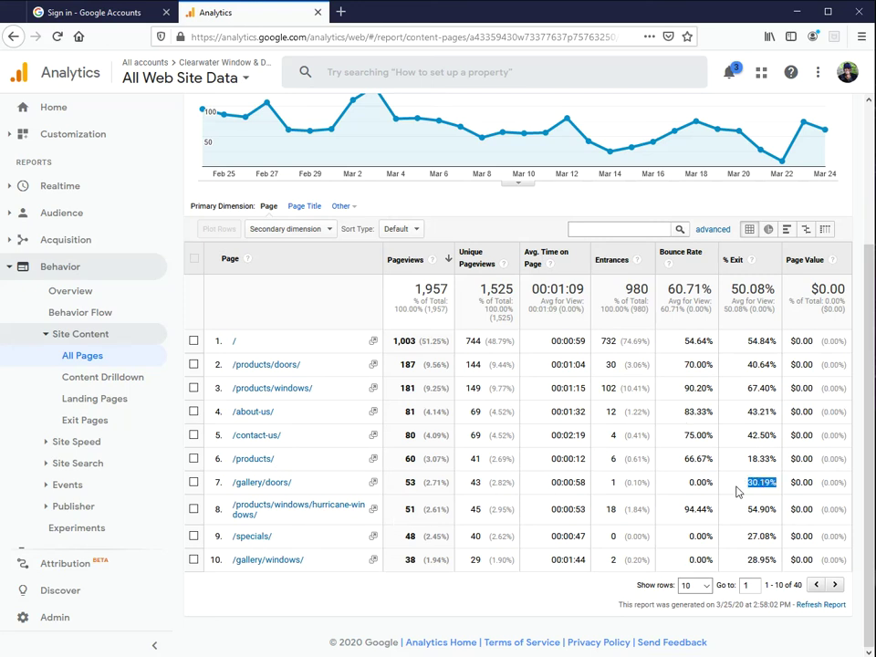
pyautogui.doubleClick(582, 486)
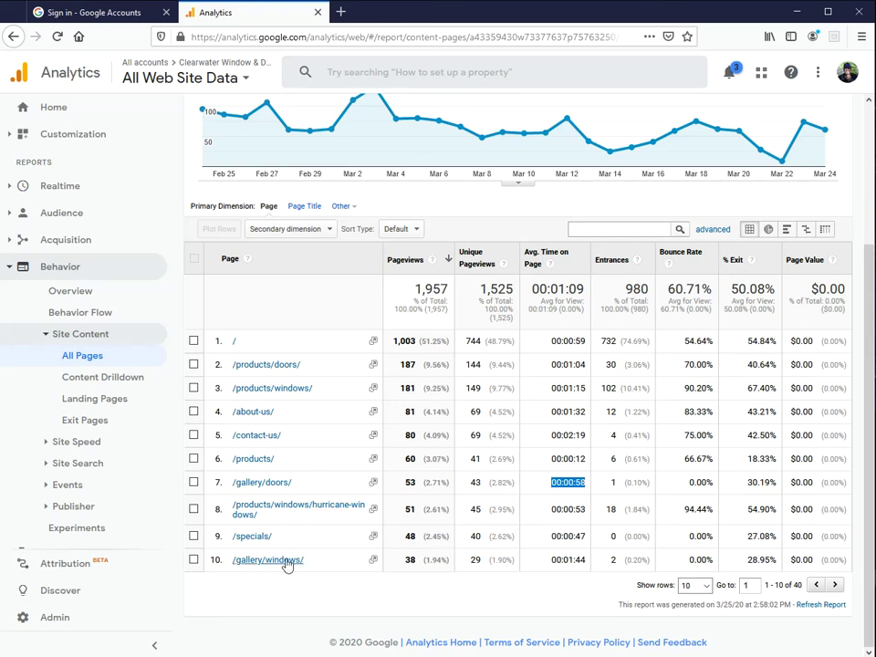
pyautogui.doubleClick(572, 561)
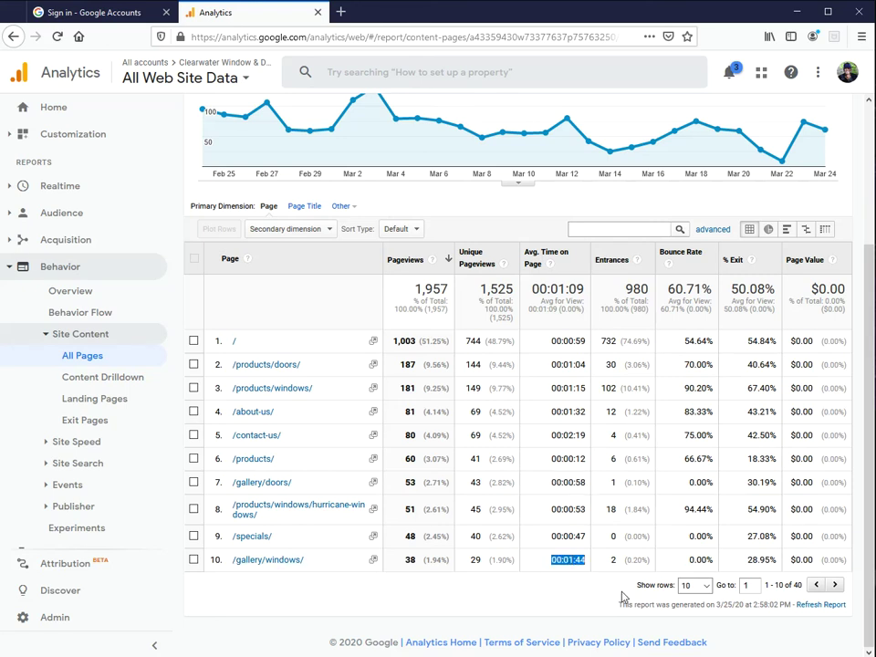
pyautogui.scroll(4, 623, 596)
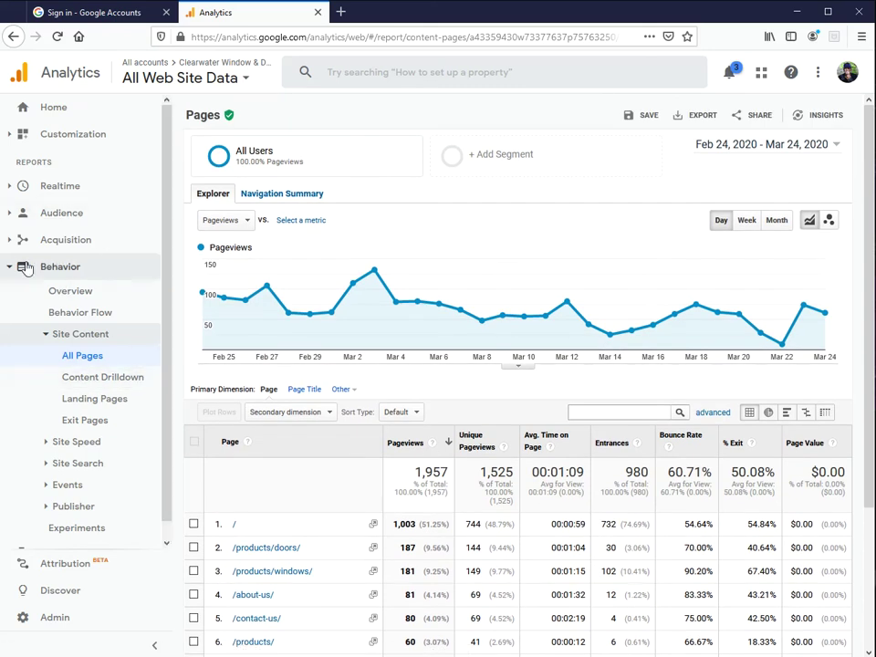
# Open the Mobile Overview report in the Audience reports.
pyautogui.click(8, 219)
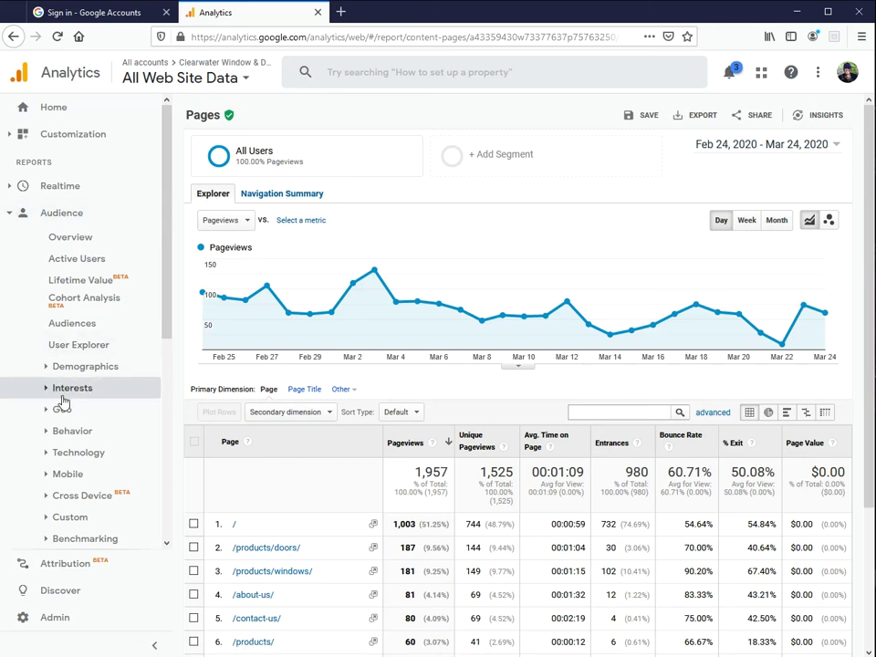
pyautogui.scroll(-1, 59, 411)
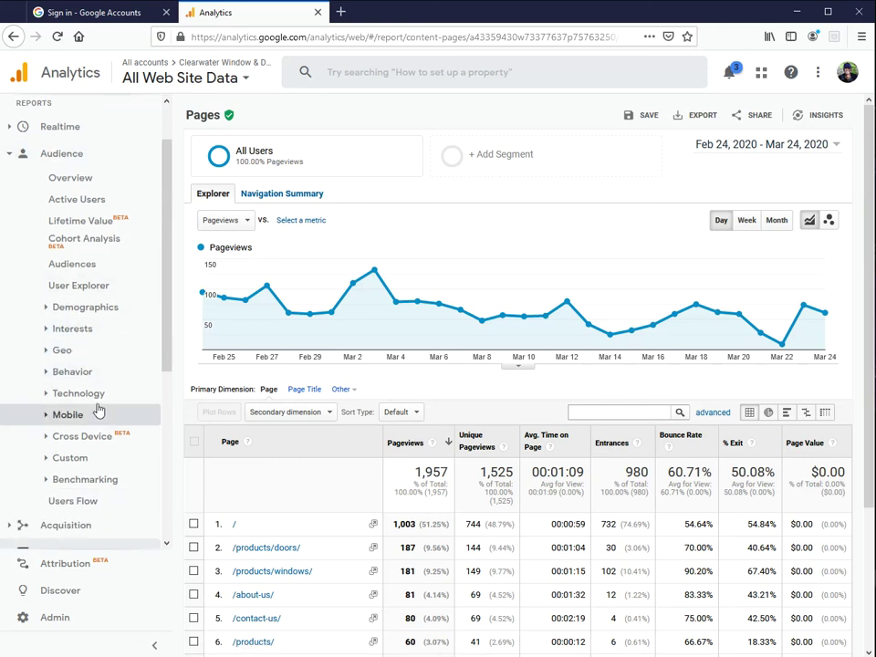
pyautogui.click(95, 417)
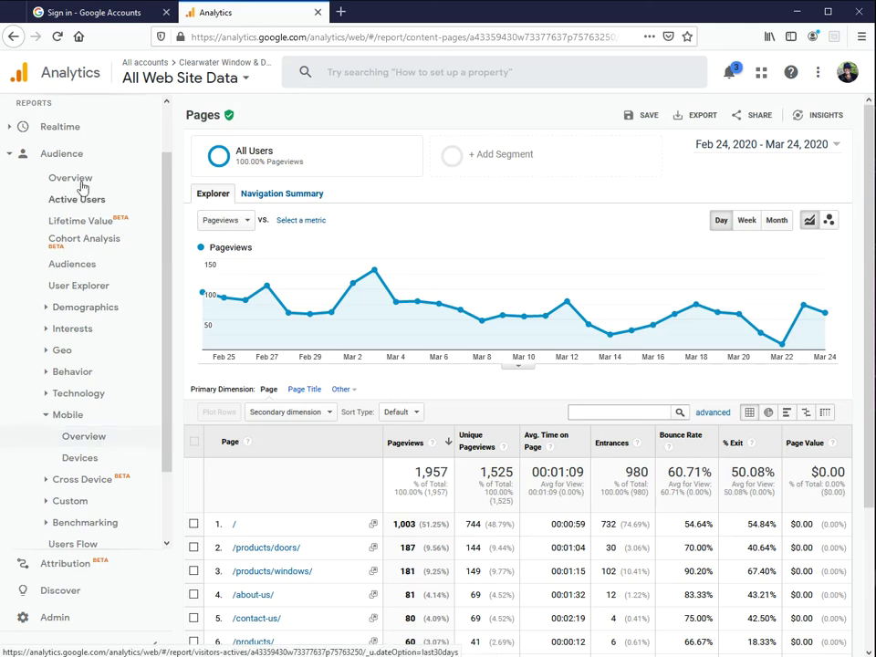
pyautogui.click(95, 439)
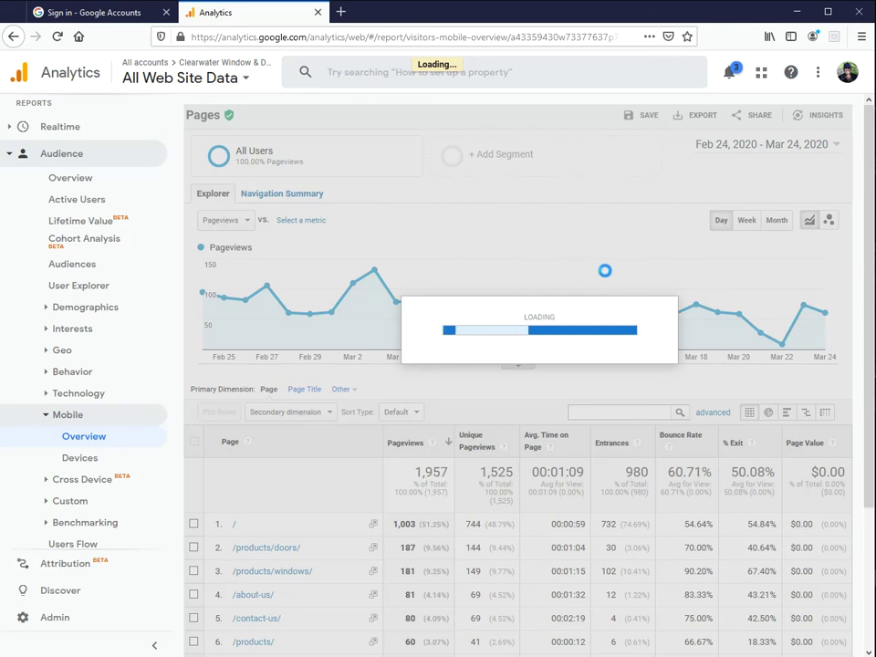
# Compare desktop and mobile user shares by device category, and examine the average session duration for mobile.
pyautogui.scroll(-3, 606, 274)
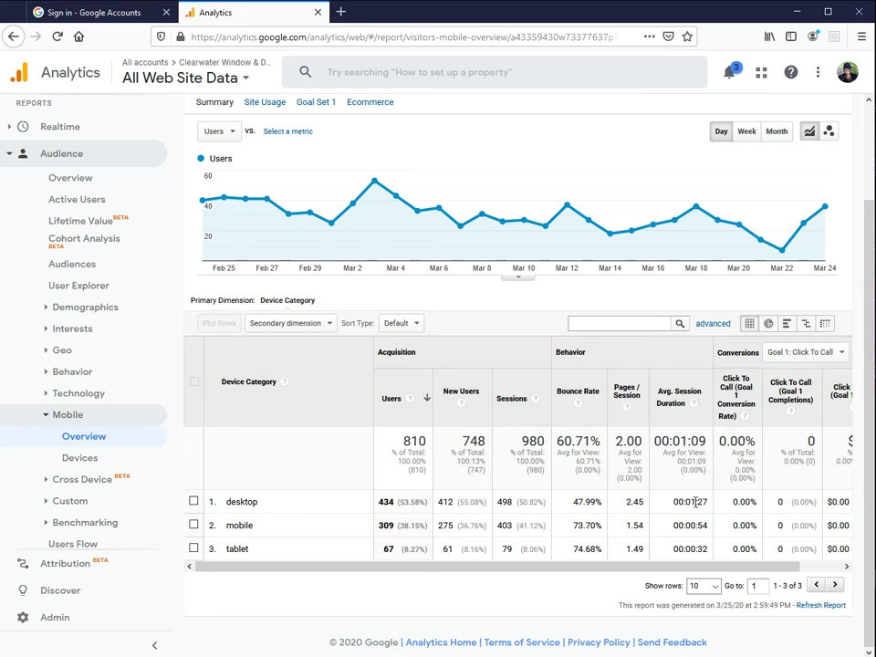
pyautogui.doubleClick(411, 506)
pyautogui.moveTo(399, 525); pyautogui.dragTo(426, 528)
pyautogui.moveTo(677, 526); pyautogui.dragTo(706, 528)
pyautogui.tripleClick(707, 529)
pyautogui.scroll(2, 706, 529)
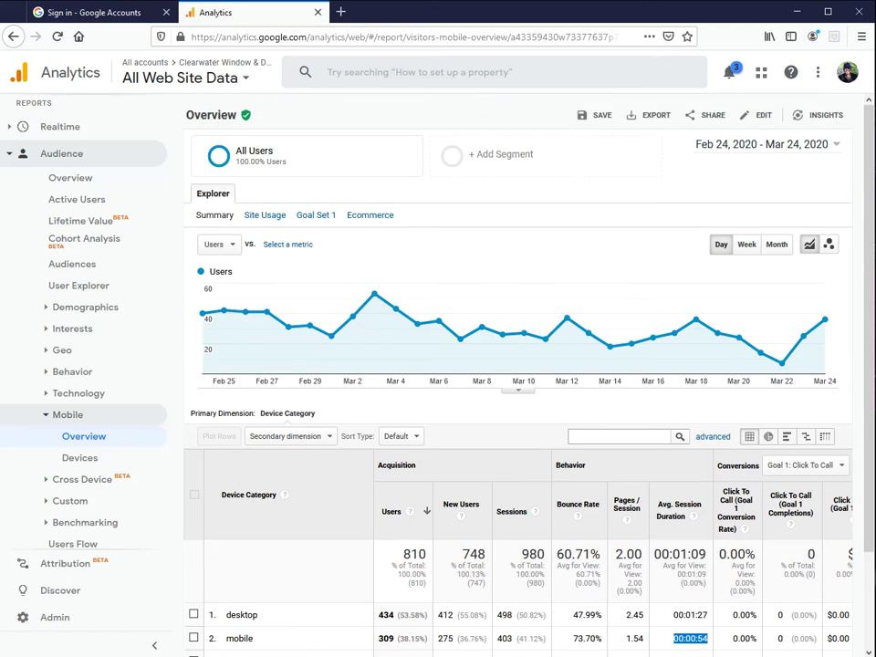